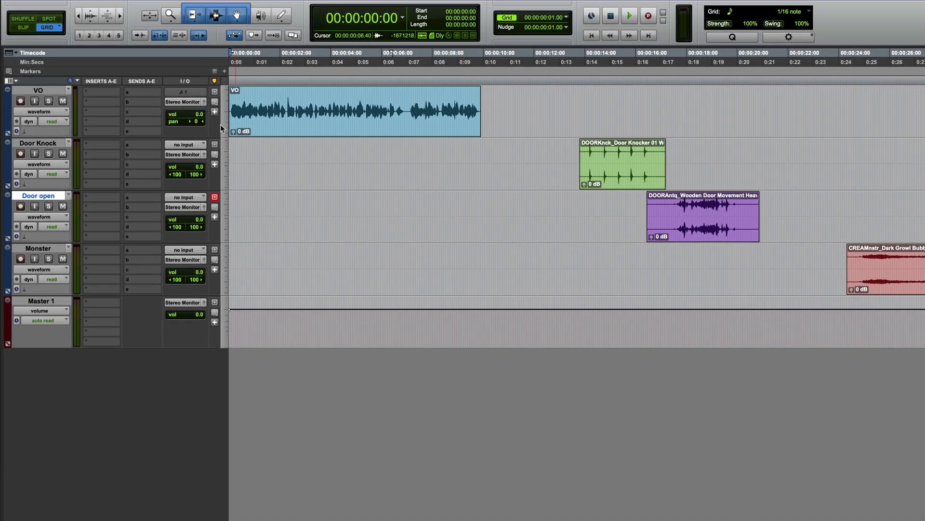
# Set the VO track height to Jumbo and briefly play back the voice-over
pyautogui.click(149, 102)
pyautogui.click(233, 145)
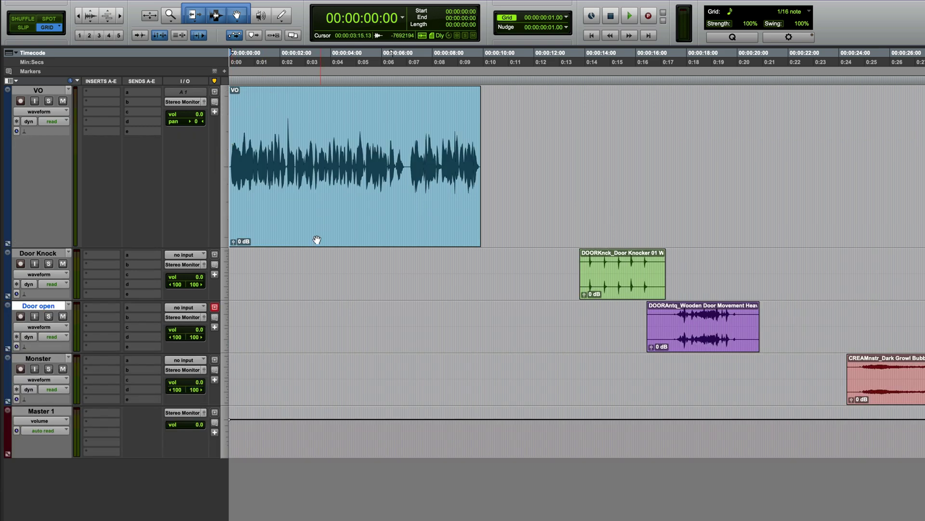
pyautogui.press('space')
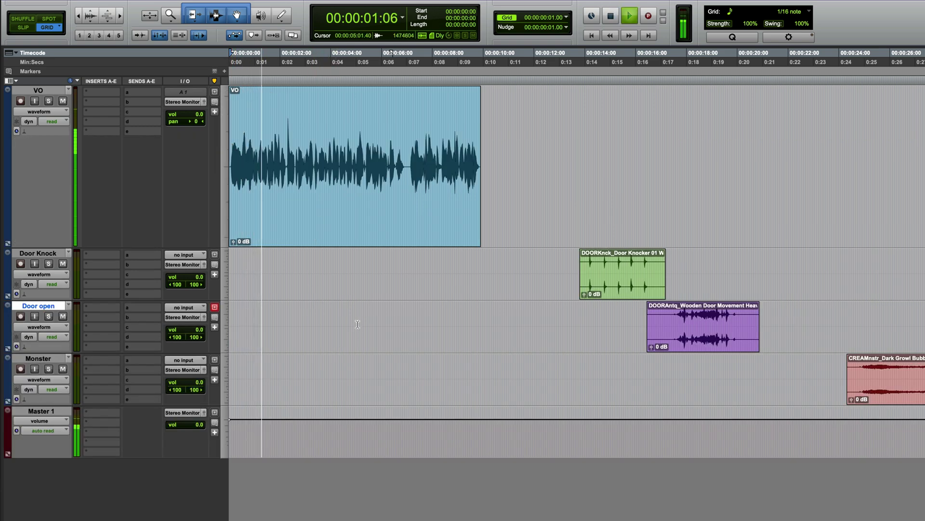
pyautogui.press('space')
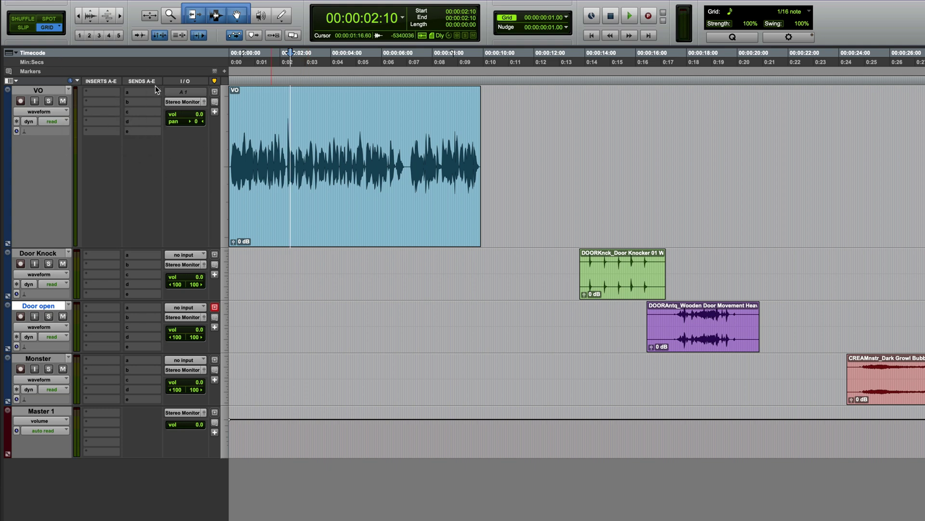
# Show only the Inserts A–E column in the Edit window, with Sends A–E hidden
pyautogui.click(96, 82)
pyautogui.click(103, 83)
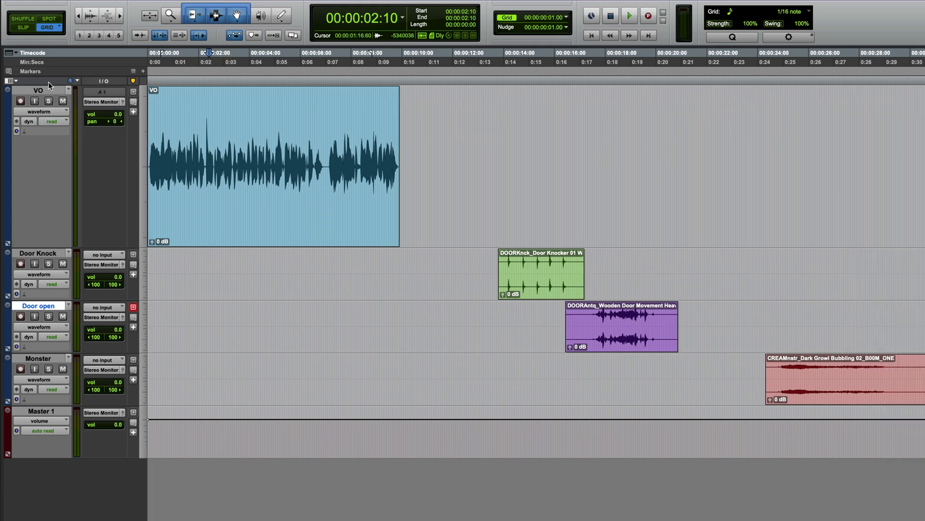
pyautogui.click(13, 81)
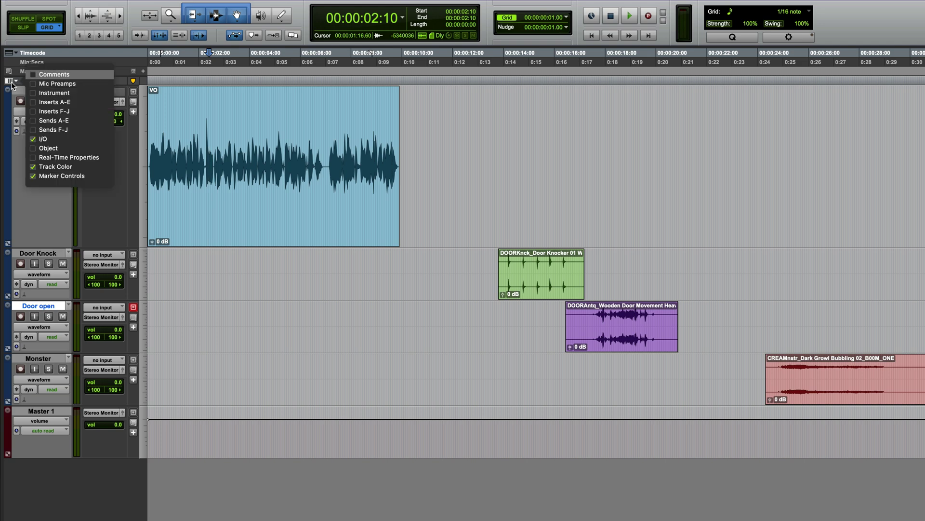
pyautogui.click(36, 103)
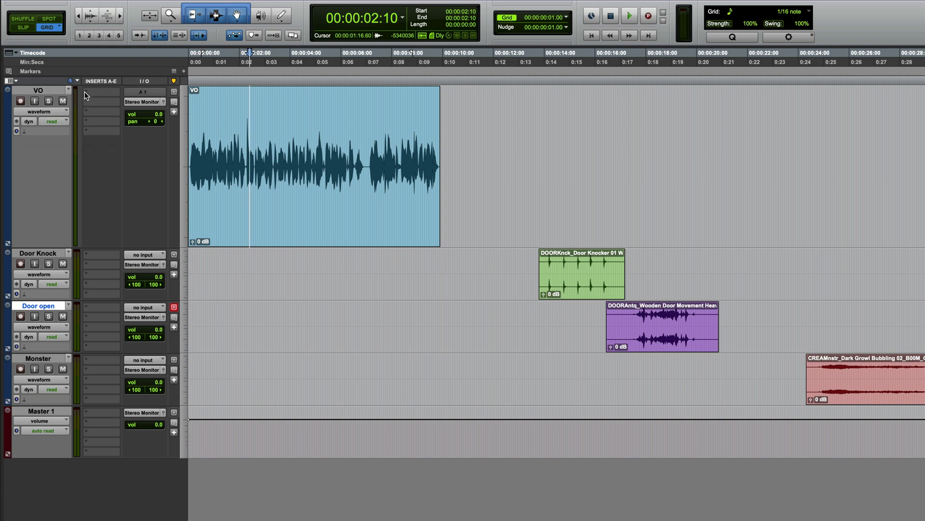
# Browse VO insert A to plug-in > LiquidSonics > Cinematic Rooms Professional formats
pyautogui.click(86, 93)
pyautogui.moveTo(137, 92)
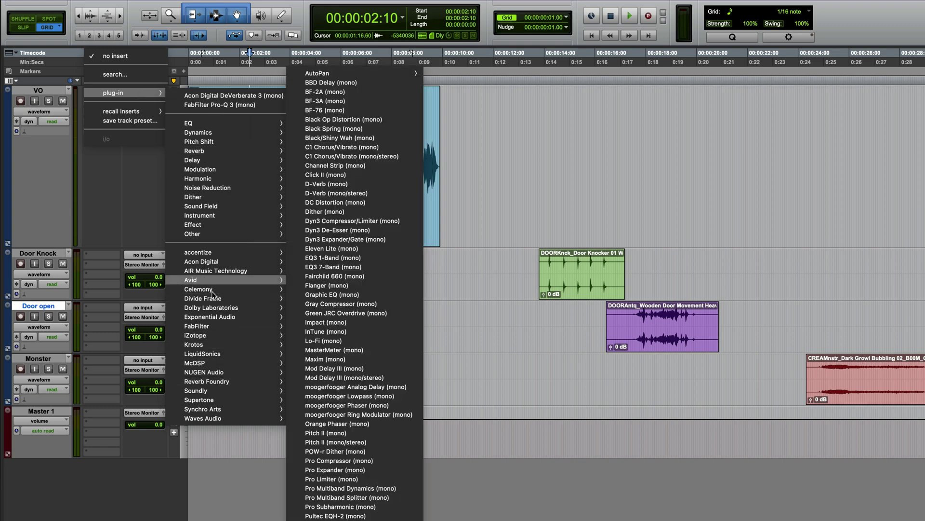
pyautogui.moveTo(204, 355)
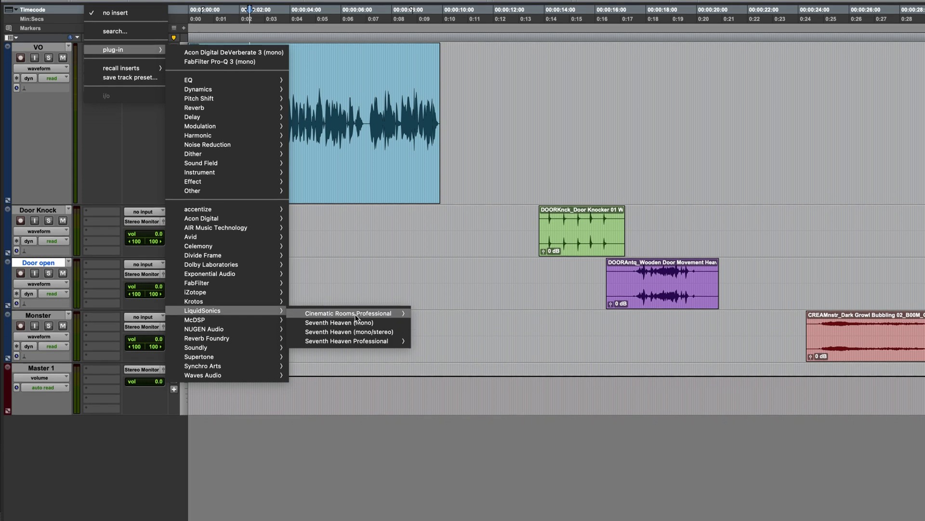
pyautogui.moveTo(350, 357)
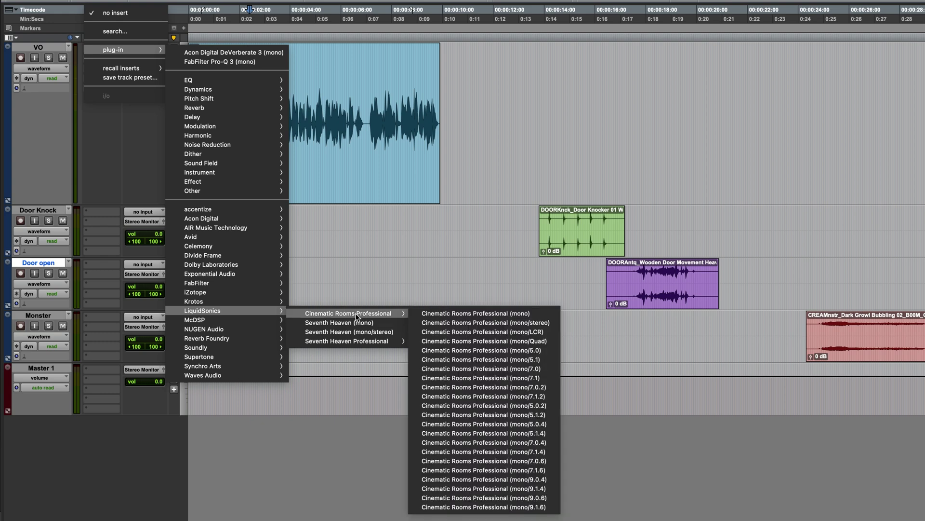
# Insert Cinematic Rooms Professional (mono/stereo) on the VO track and audition it
pyautogui.click(528, 322)
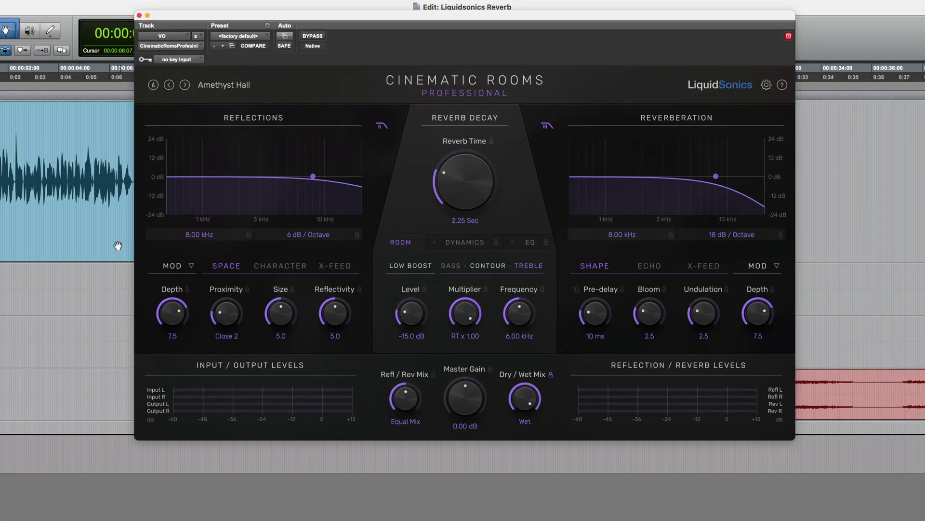
pyautogui.press('space')
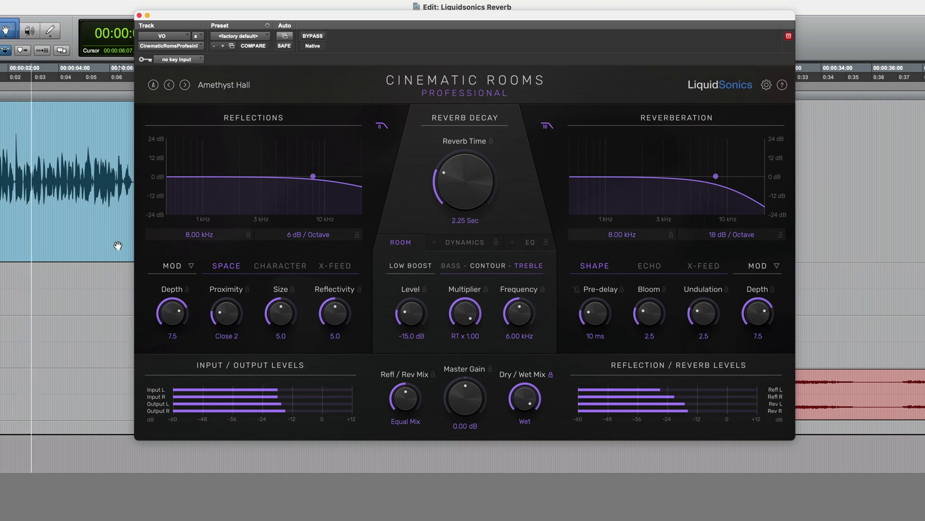
pyautogui.press('space')
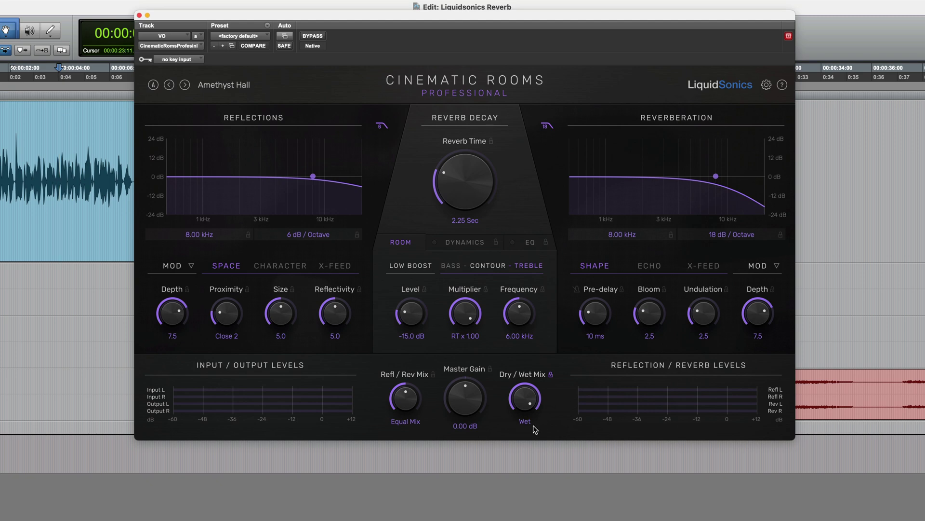
# Set the reverb's Dry/Wet Mix to 0 / -13 dB while listening to the voice
pyautogui.moveTo(524, 394); pyautogui.dragTo(554, 424)
pyautogui.press('space')
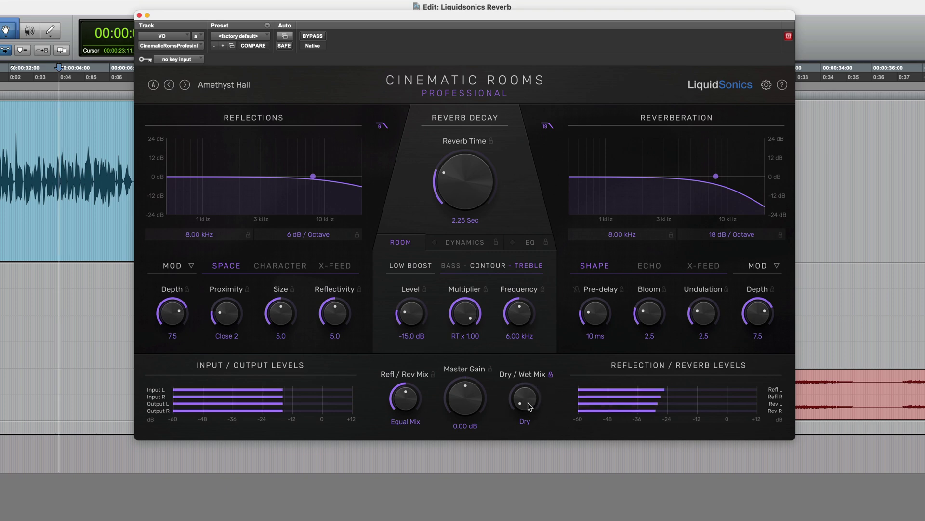
pyautogui.moveTo(529, 405); pyautogui.dragTo(527, 381)
pyautogui.press('space')
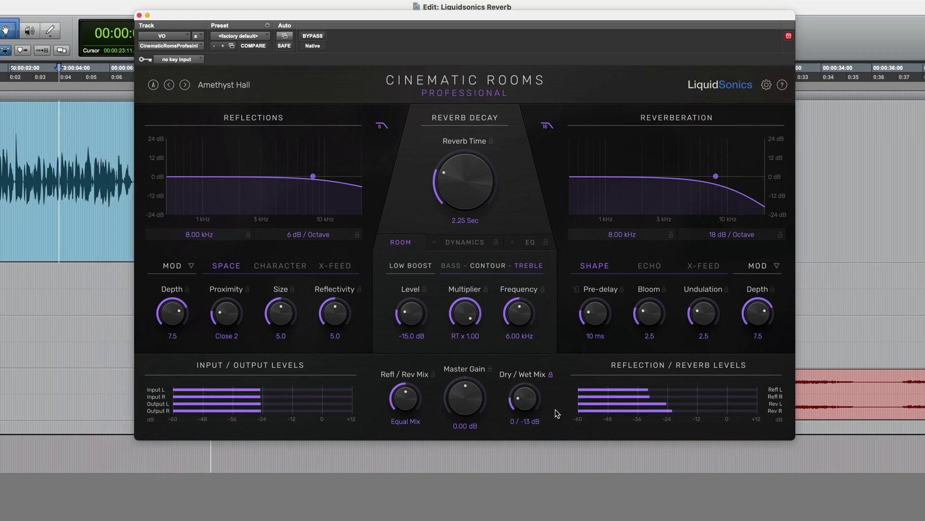
# Load the Halls > Dusky Hall preset and set Dry/Wet Mix to about 0 / -12 dB
pyautogui.click(234, 86)
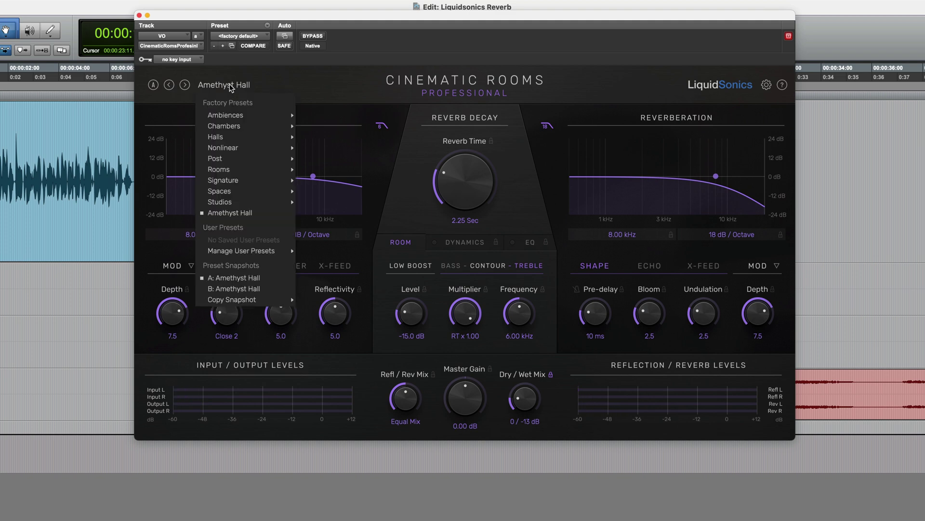
pyautogui.moveTo(218, 139)
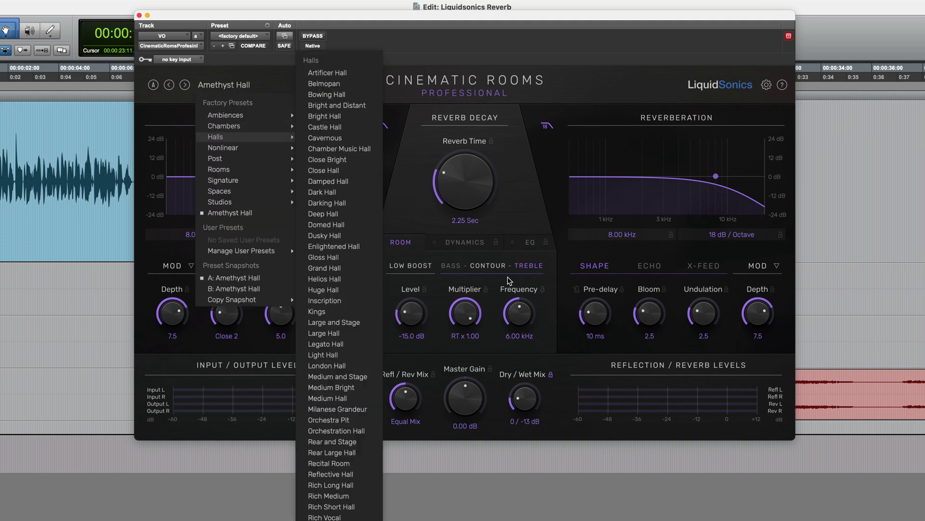
pyautogui.click(348, 235)
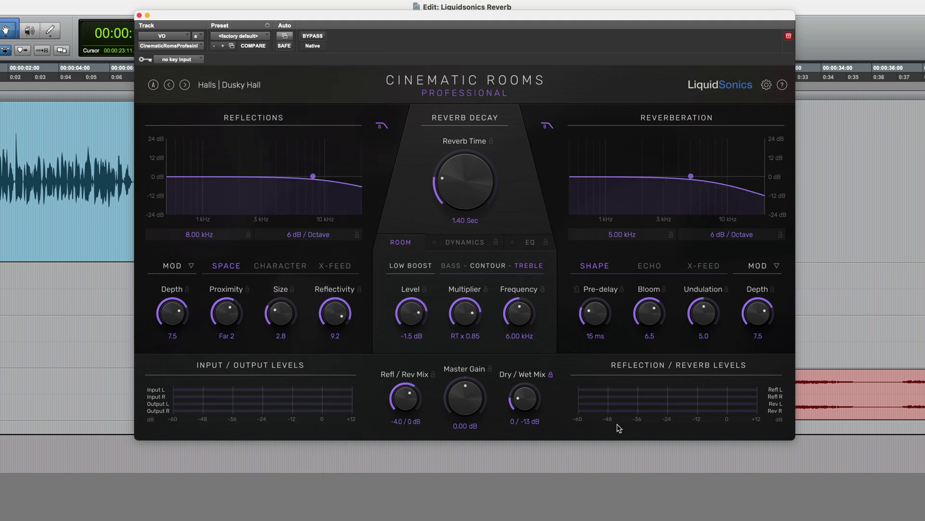
pyautogui.press('space')
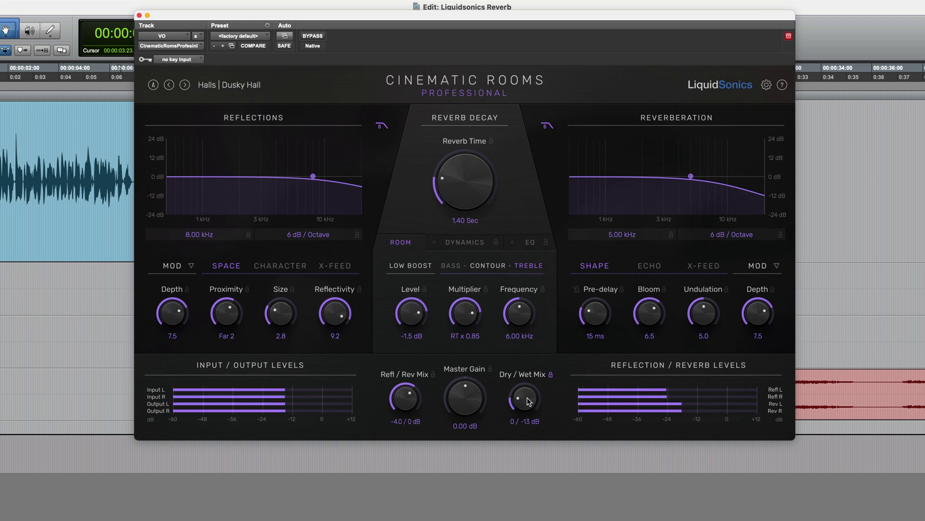
pyautogui.moveTo(526, 403); pyautogui.dragTo(595, 405)
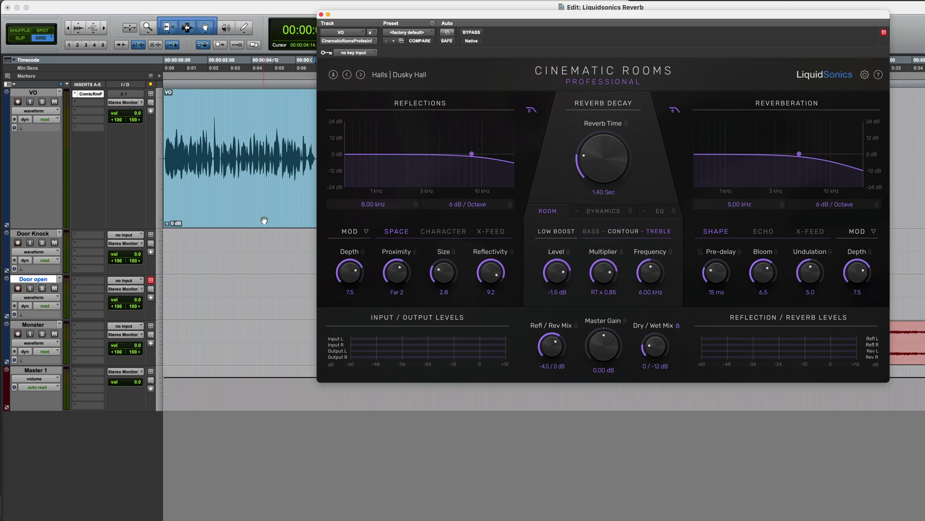
# Close the reverb window and play the door sounds from Door Knock at 13:20
pyautogui.press('super+w')
pyautogui.click(449, 242)
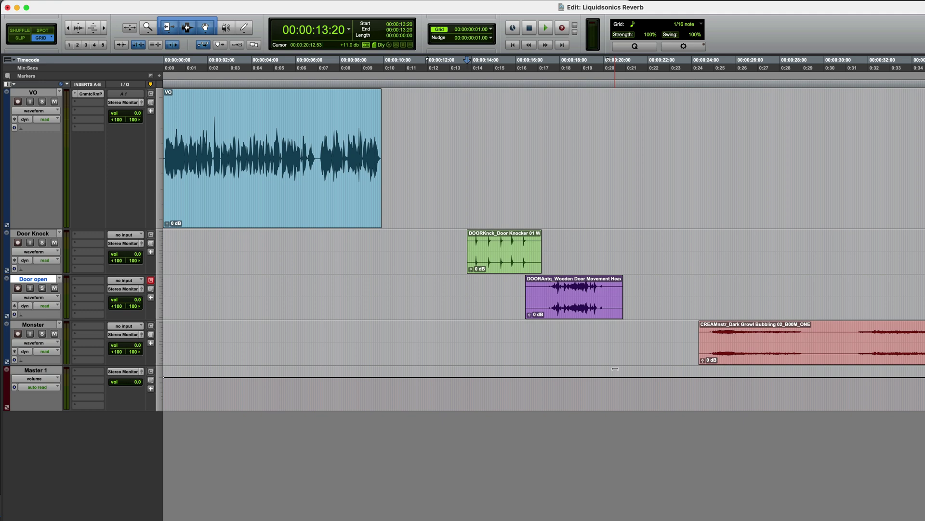
pyautogui.press('space')
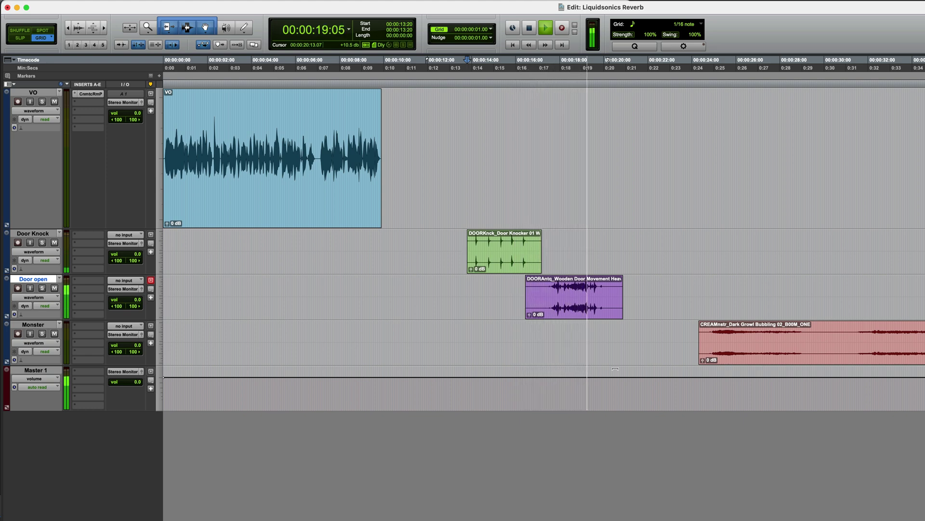
pyautogui.press('space')
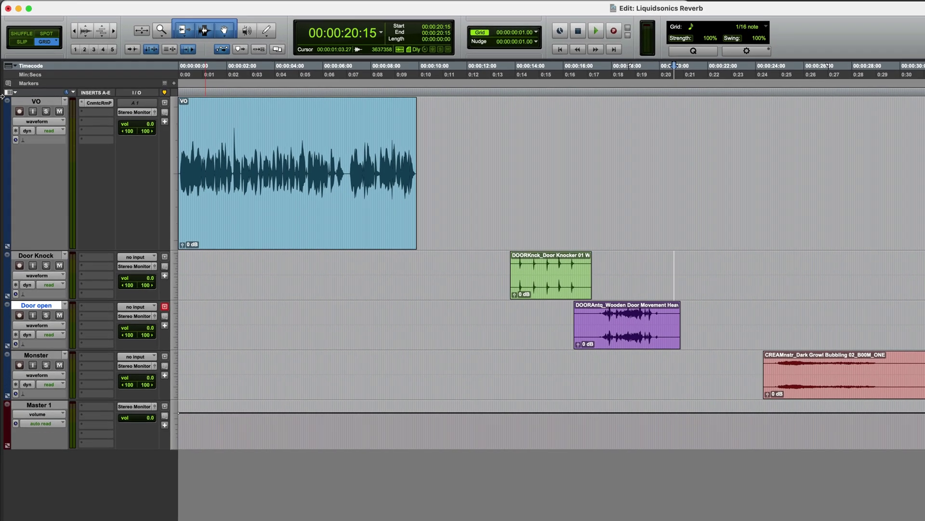
# Show the Sends A–E column and move the edit point to 04:13
pyautogui.click(10, 83)
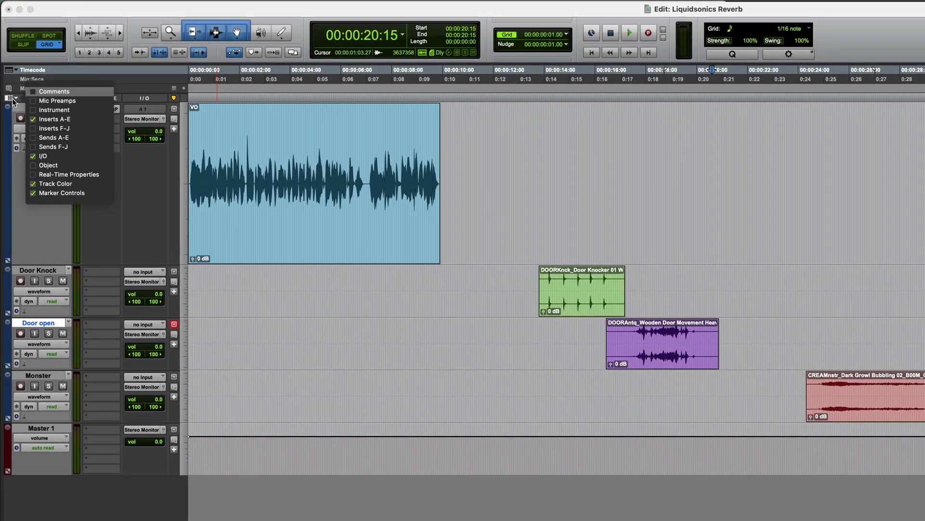
pyautogui.click(42, 140)
pyautogui.click(344, 344)
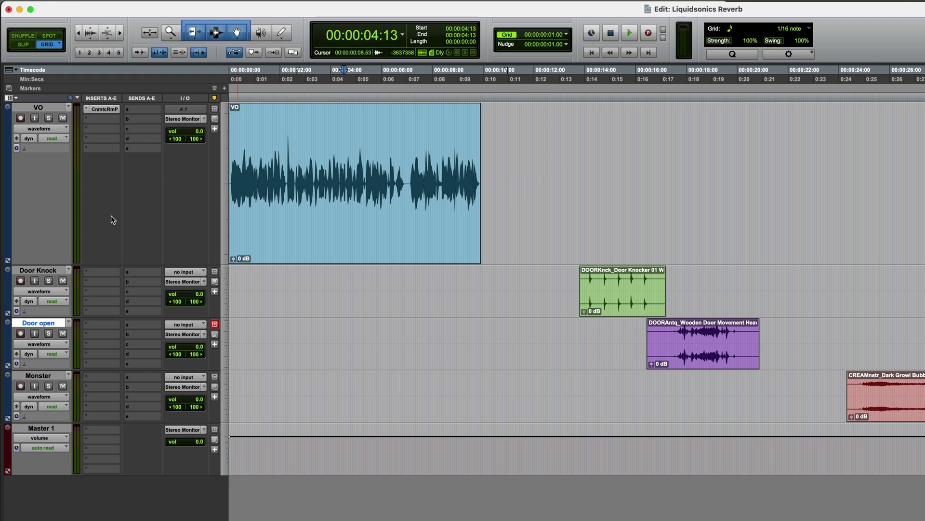
# Create a new stereo Aux Input named Reverb from Door Knock's send a
pyautogui.click(128, 272)
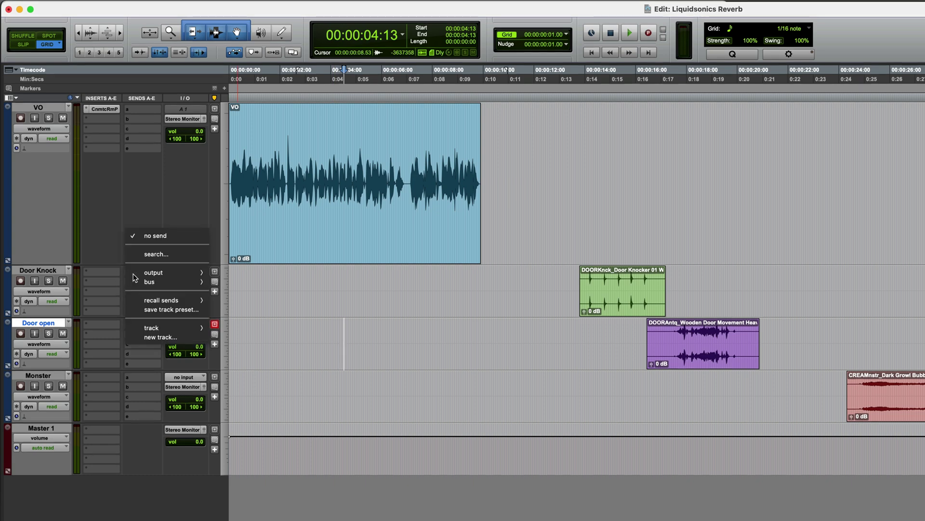
pyautogui.moveTo(152, 285)
pyautogui.moveTo(169, 329)
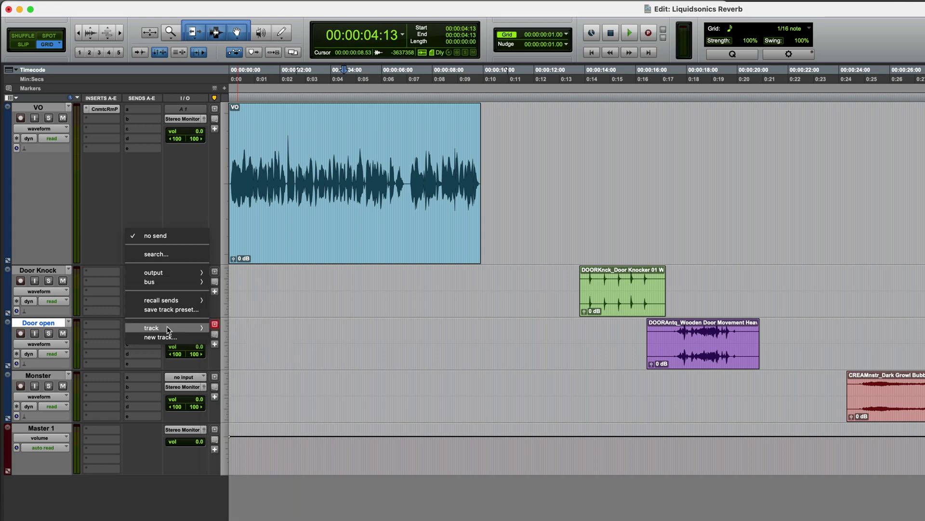
pyautogui.click(160, 337)
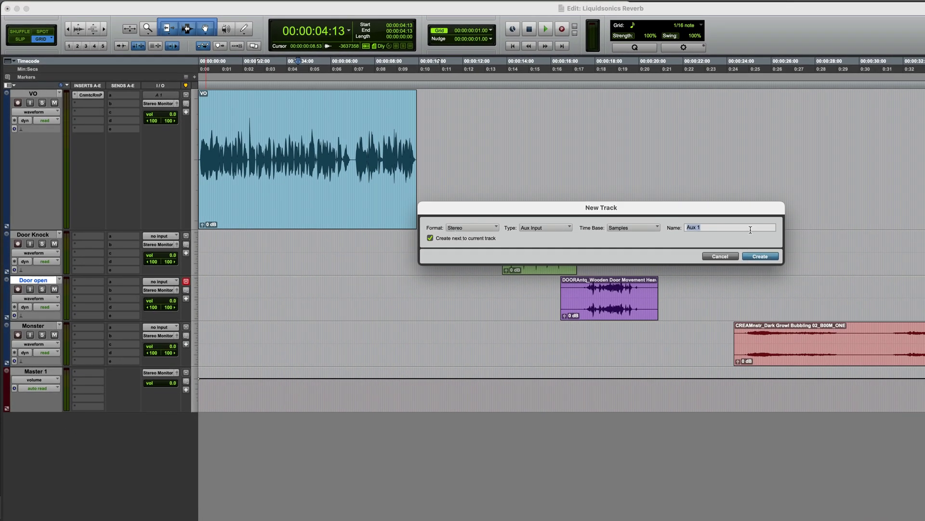
pyautogui.write('Reverb')
pyautogui.press('Return')
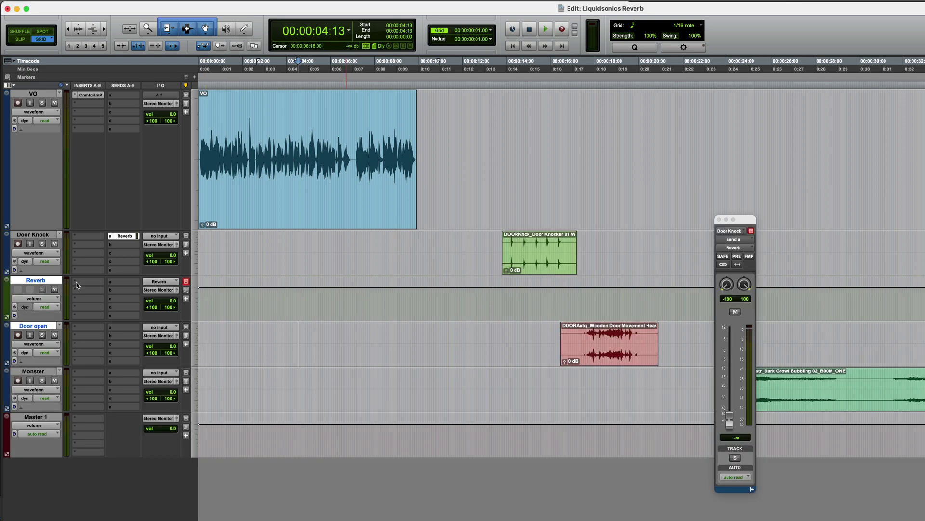
# Add multichannel Seventh Heaven Professional to Reverb insert A and nudge the Door Knock send up
pyautogui.click(89, 281)
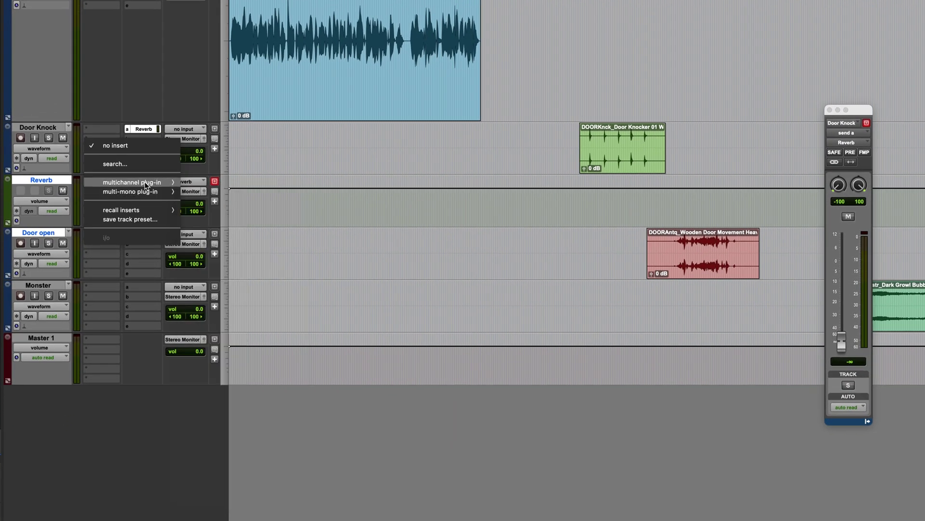
pyautogui.moveTo(140, 229)
pyautogui.moveTo(215, 467)
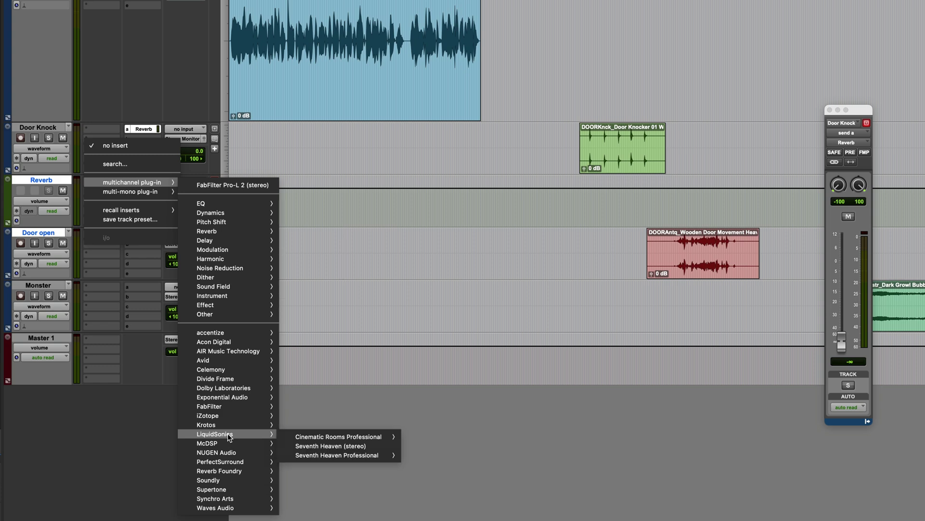
pyautogui.moveTo(351, 456)
pyautogui.click(485, 415)
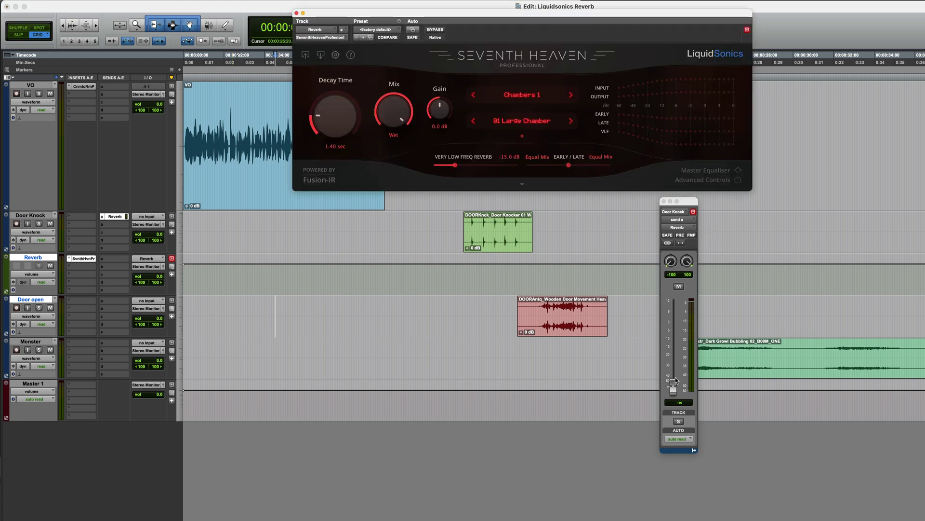
pyautogui.moveTo(674, 385)
pyautogui.mouseDown()
pyautogui.moveTo(673, 330)
pyautogui.moveTo(674, 388)
pyautogui.mouseUp()
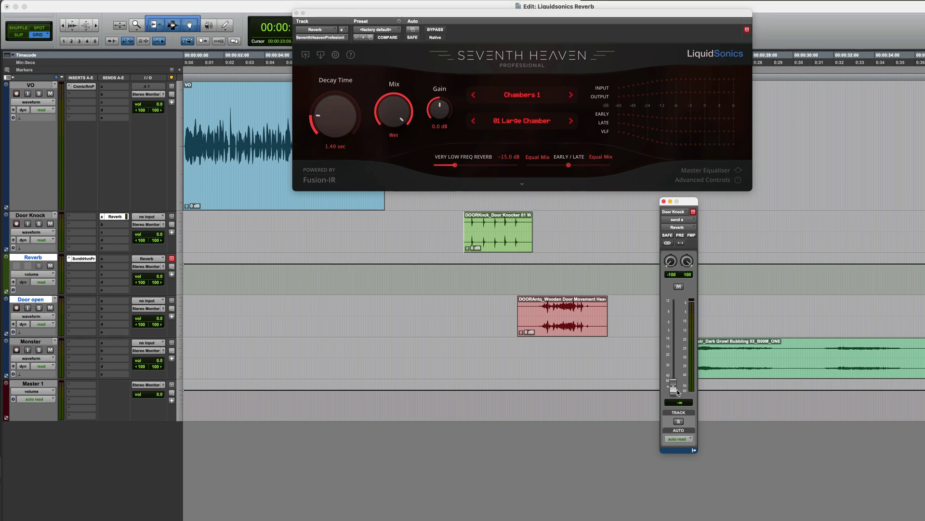
# Raise the Door Knock send A to about -14 dB during playback
pyautogui.press('space')
pyautogui.moveTo(676, 392); pyautogui.dragTo(672, 348)
pyautogui.press('space')
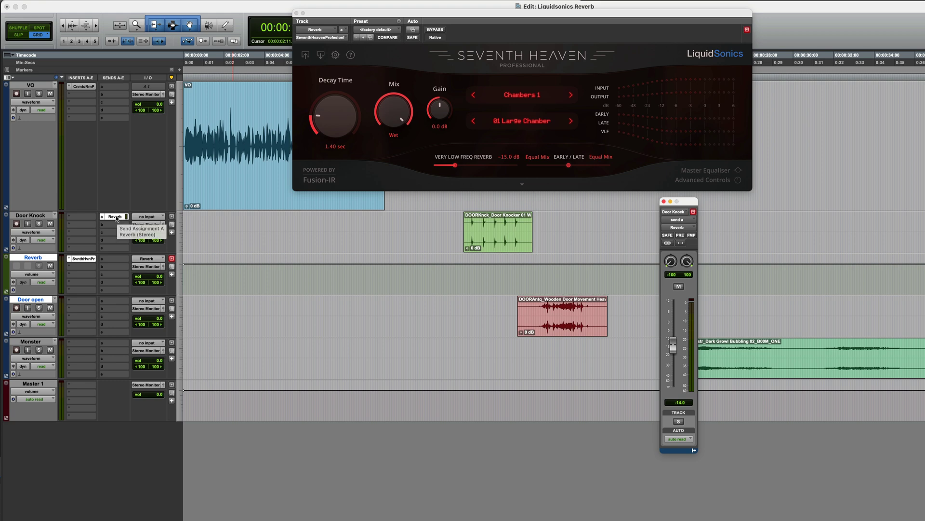
# Copy the Reverb send from Door Knock to Door open and show Door open's send window
pyautogui.moveTo(117, 218); pyautogui.dragTo(117, 302)
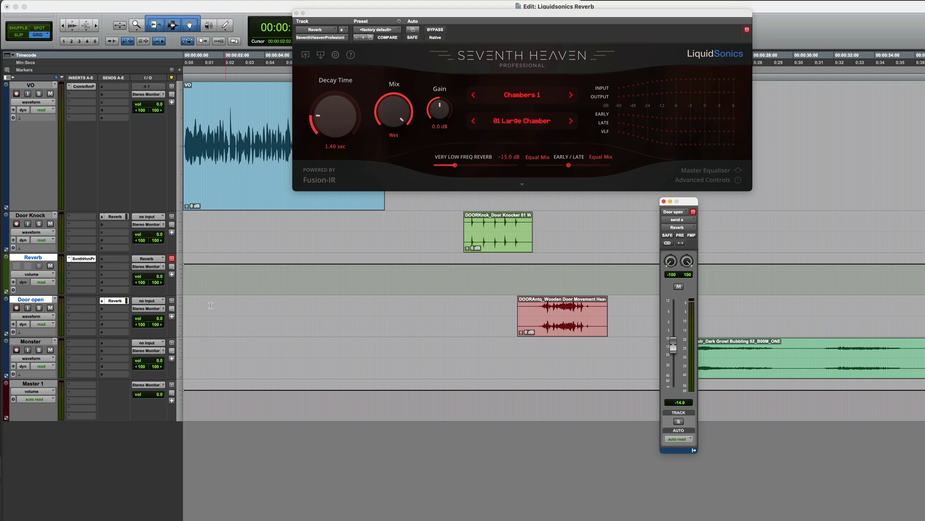
pyautogui.click(114, 218)
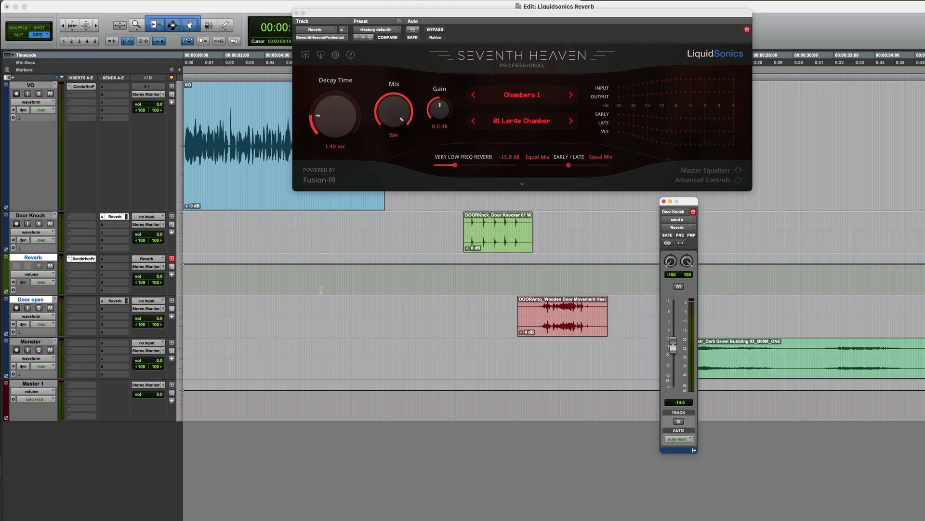
pyautogui.click(115, 300)
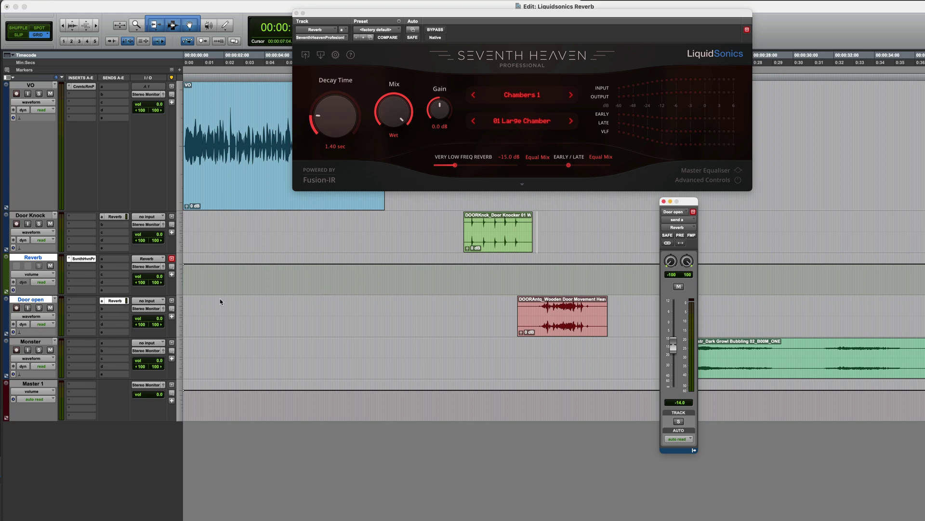
# Audition the Door open clip and settle its Reverb send at -7.3 dB
pyautogui.click(532, 307)
pyautogui.moveTo(673, 343); pyautogui.dragTo(675, 333)
pyautogui.press('space')
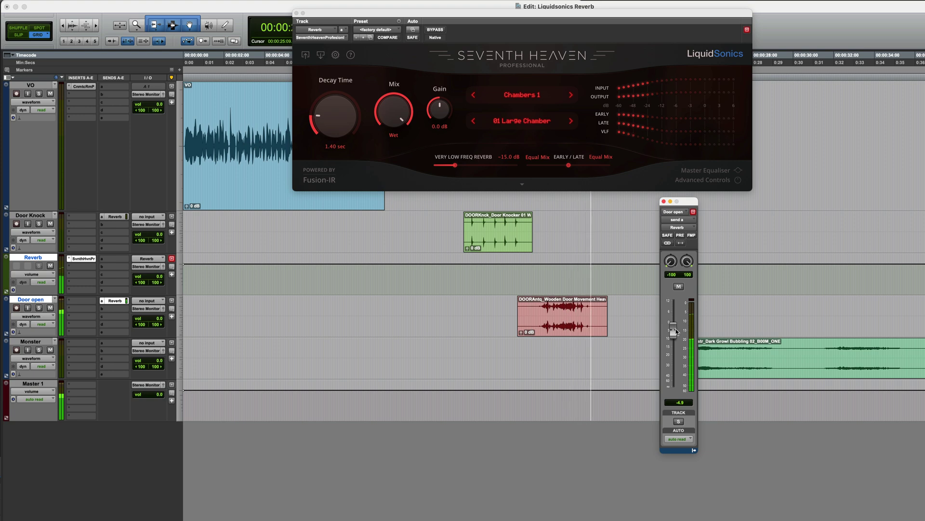
pyautogui.moveTo(676, 332); pyautogui.dragTo(670, 359)
pyautogui.press('space')
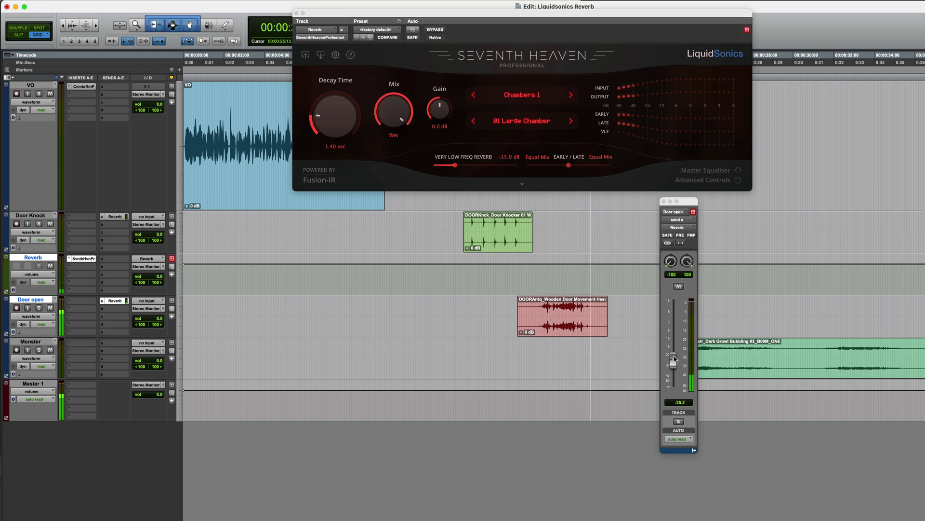
pyautogui.press('space')
pyautogui.moveTo(675, 359); pyautogui.dragTo(673, 333)
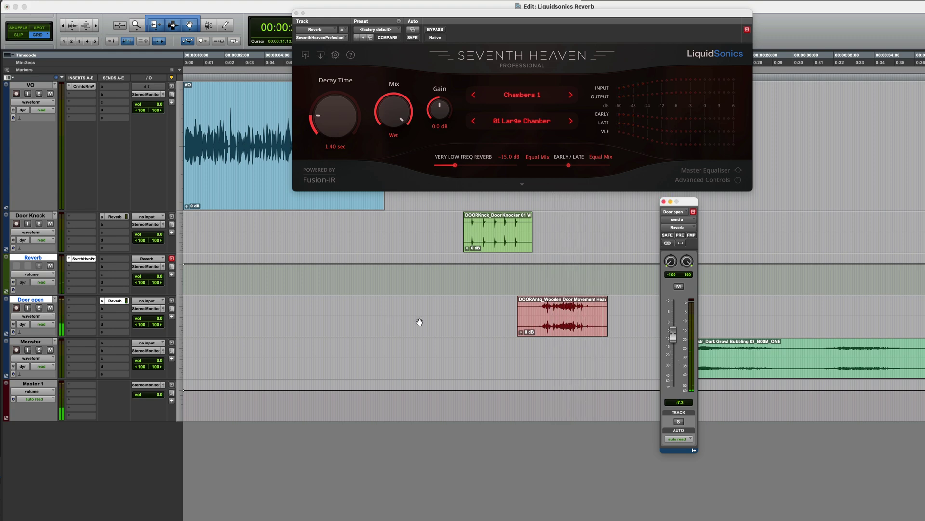
pyautogui.click(463, 306)
pyautogui.press('space')
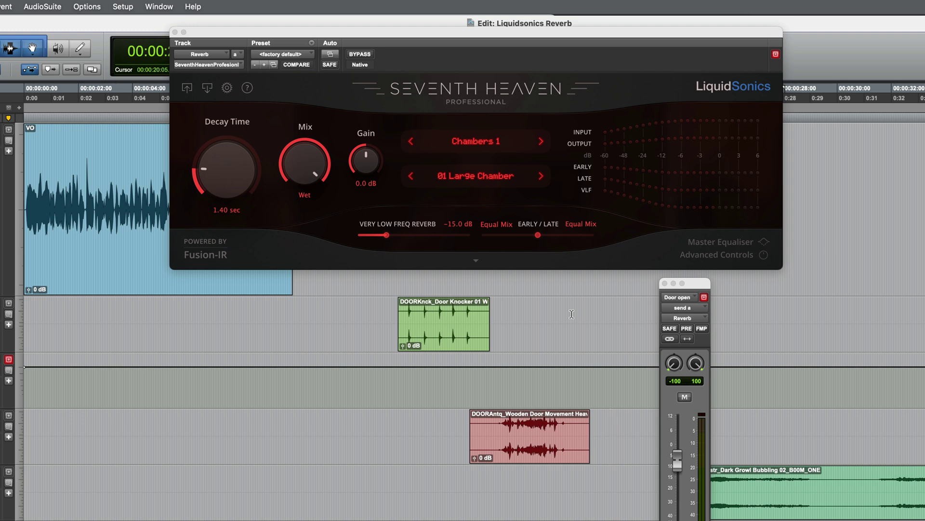
# Switch Seventh Heaven to the Halls 1 '01 Large Hall' preset and play the door clips
pyautogui.click(480, 142)
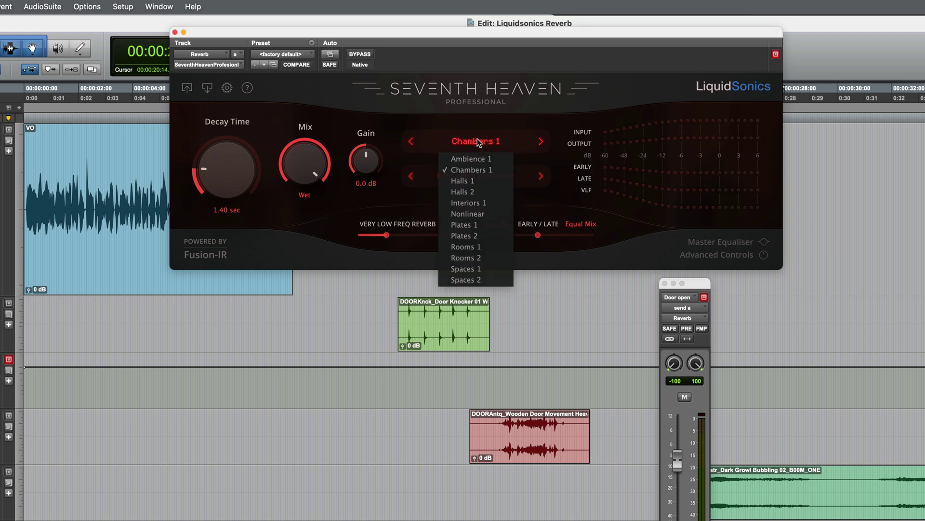
pyautogui.click(484, 182)
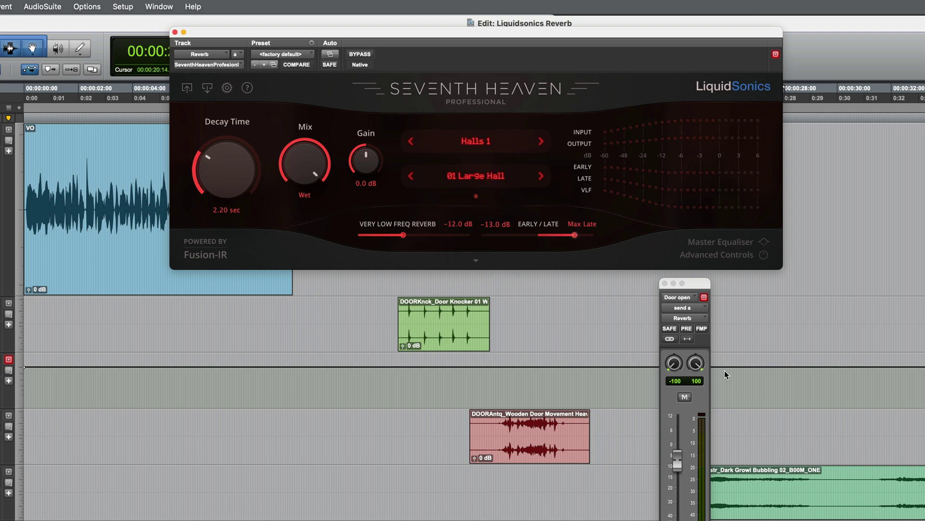
pyautogui.click(401, 424)
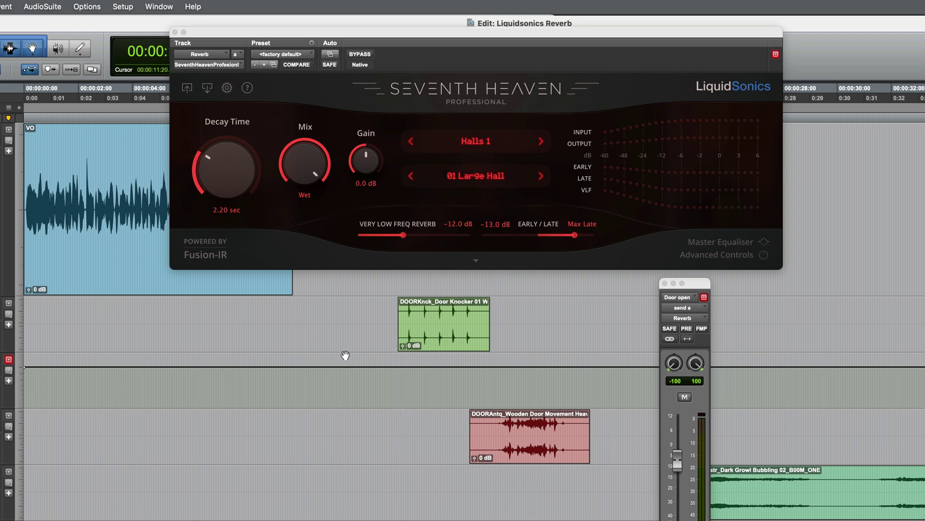
pyautogui.press('space')
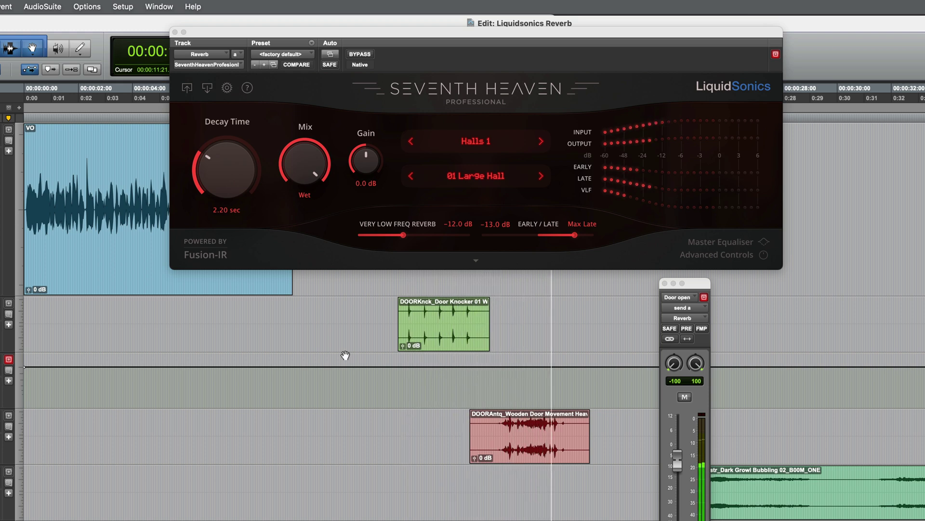
pyautogui.press('space')
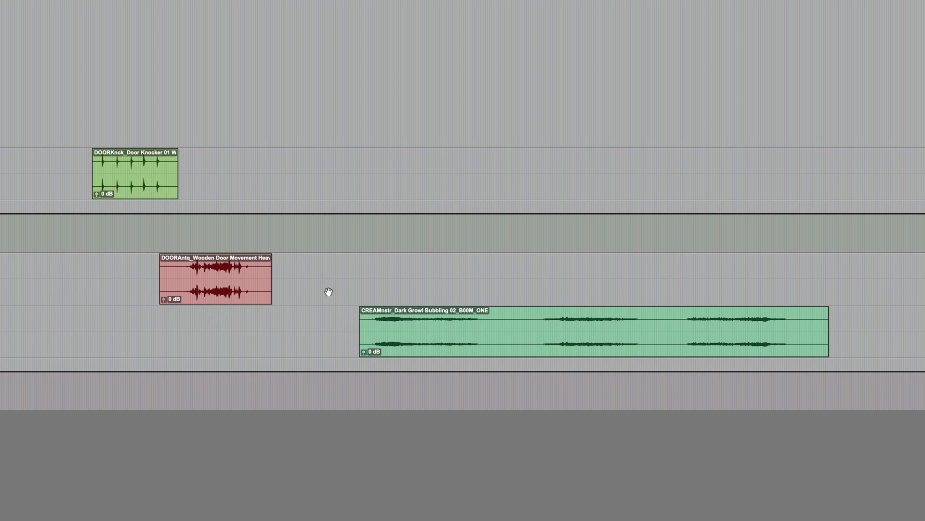
# Play and stop the CREAMnstr_Dark Growl Bubbling clip, then select it with the Grabber
pyautogui.press('space')
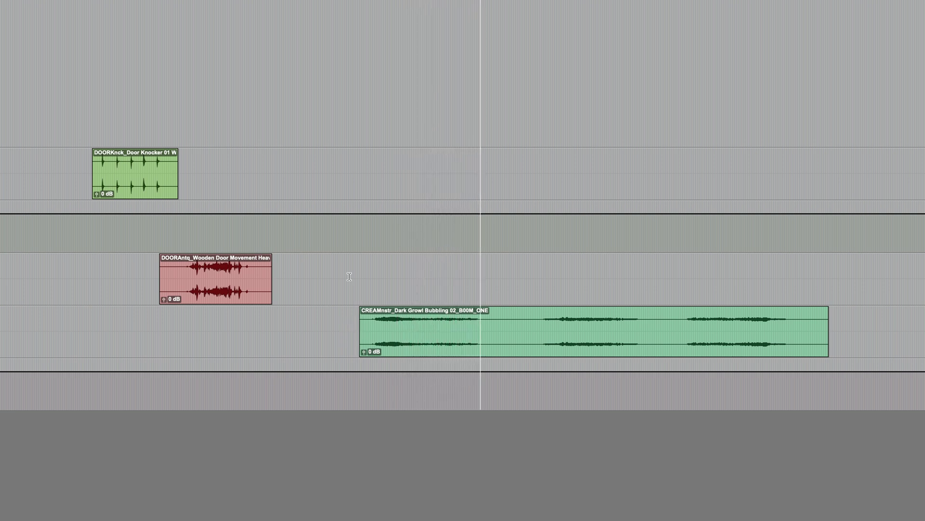
pyautogui.press('space')
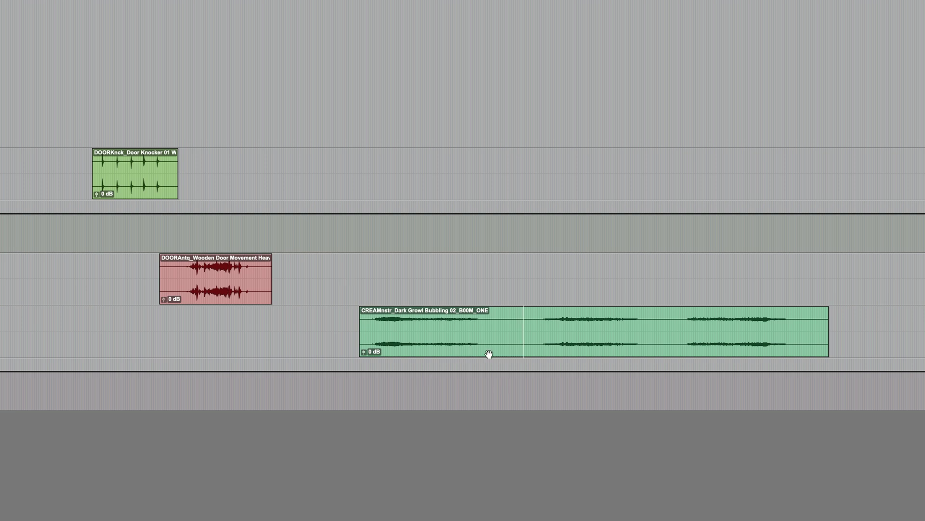
pyautogui.click(465, 351)
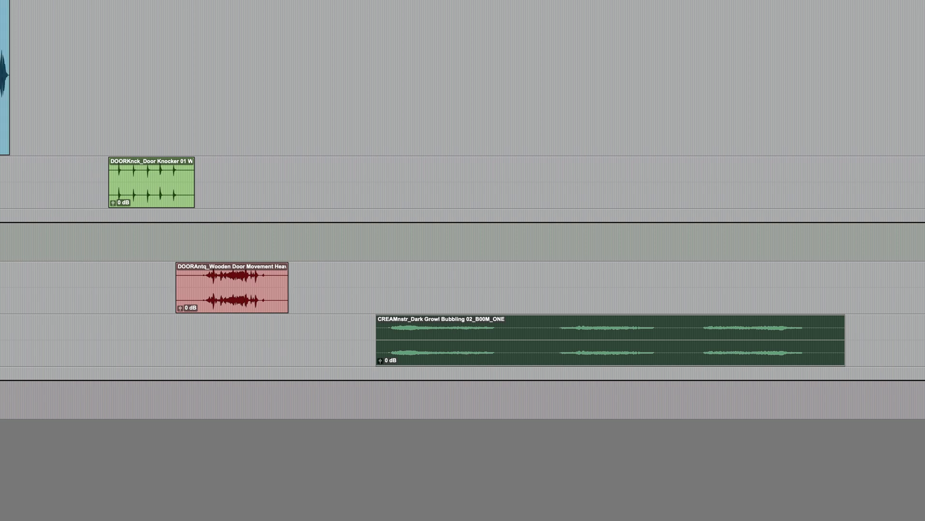
# Launch AudioSuite > LiquidSonics > Cinematic Rooms Professional and move its window up out of the way
pyautogui.click(254, 3)
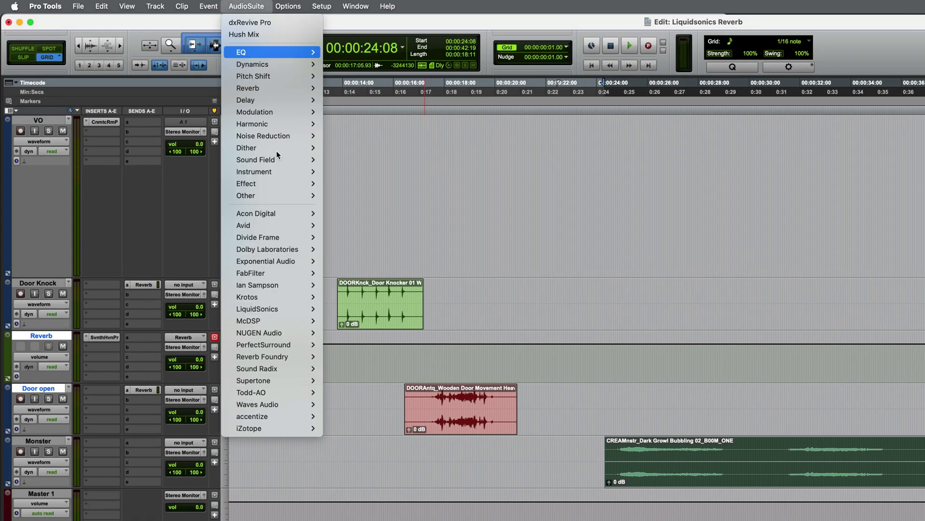
pyautogui.moveTo(272, 309)
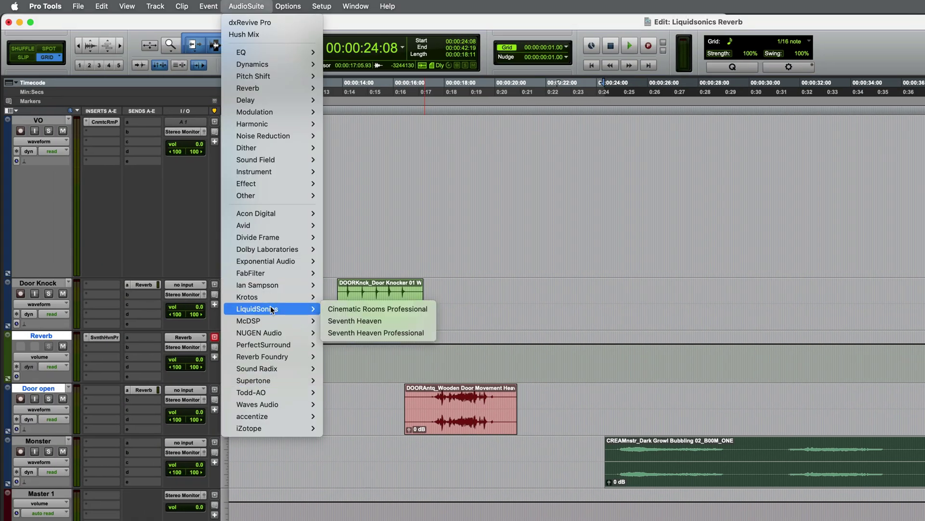
pyautogui.click(388, 310)
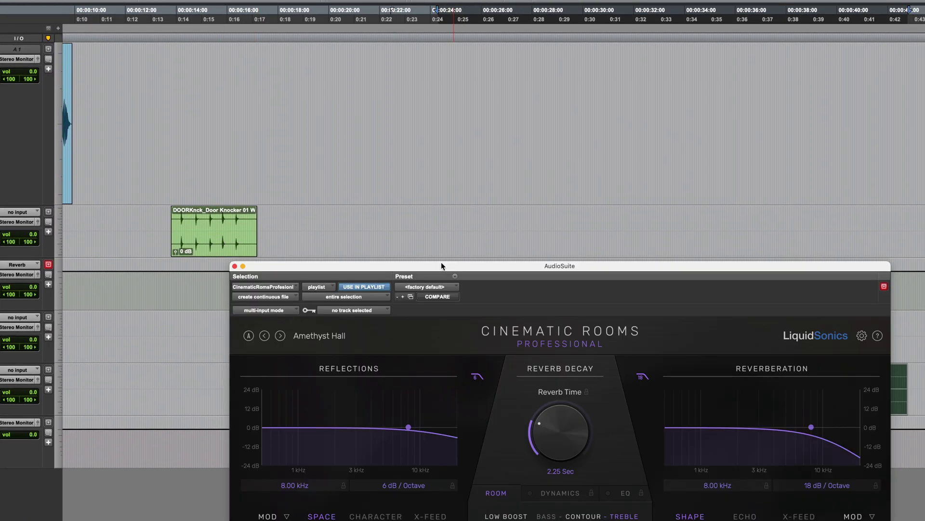
pyautogui.moveTo(441, 266); pyautogui.dragTo(327, 46)
pyautogui.hscroll(-5, 392, 10)
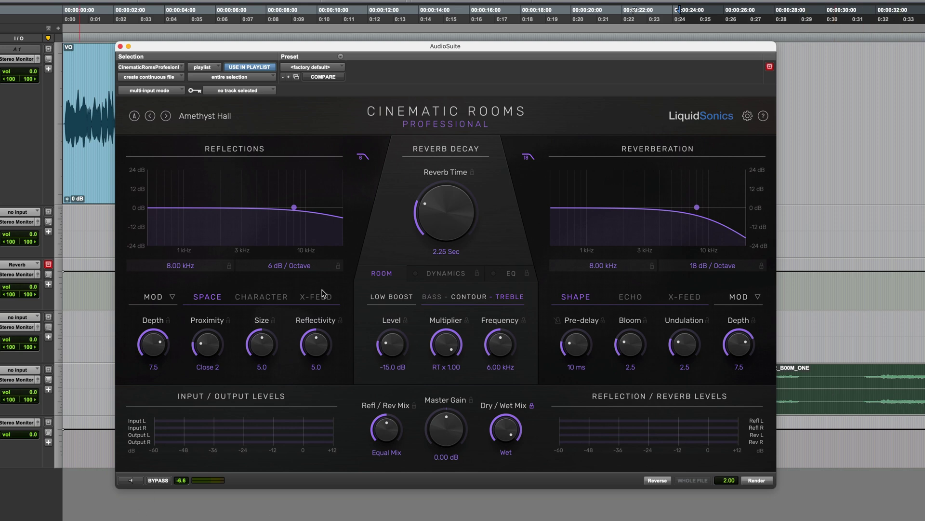
# Load the Factory Halls > Stone Hall preset, ease Dry/Wet Mix toward dry, and start preview
pyautogui.click(212, 118)
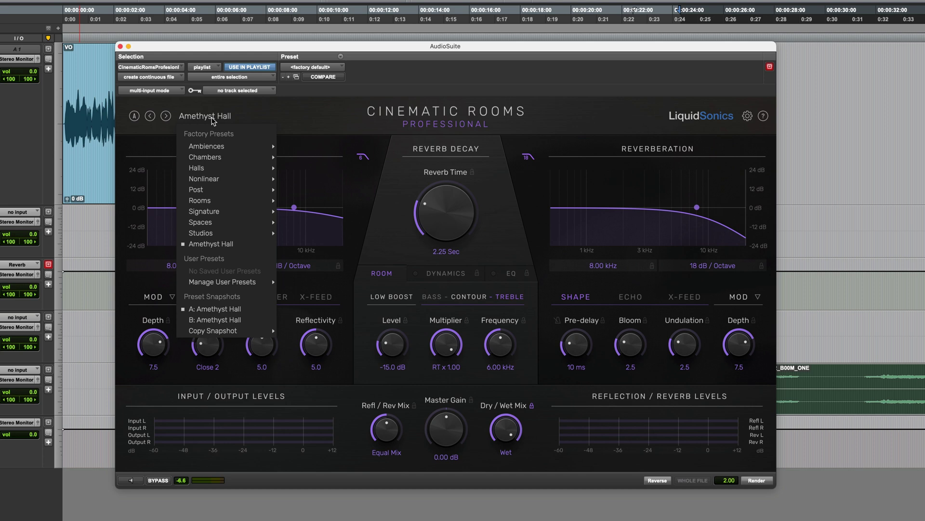
pyautogui.moveTo(205, 168)
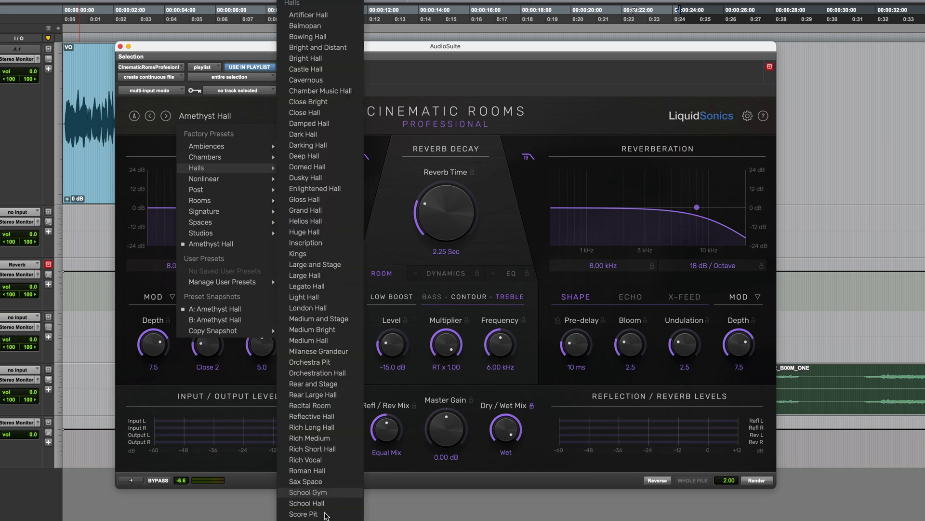
pyautogui.click(309, 516)
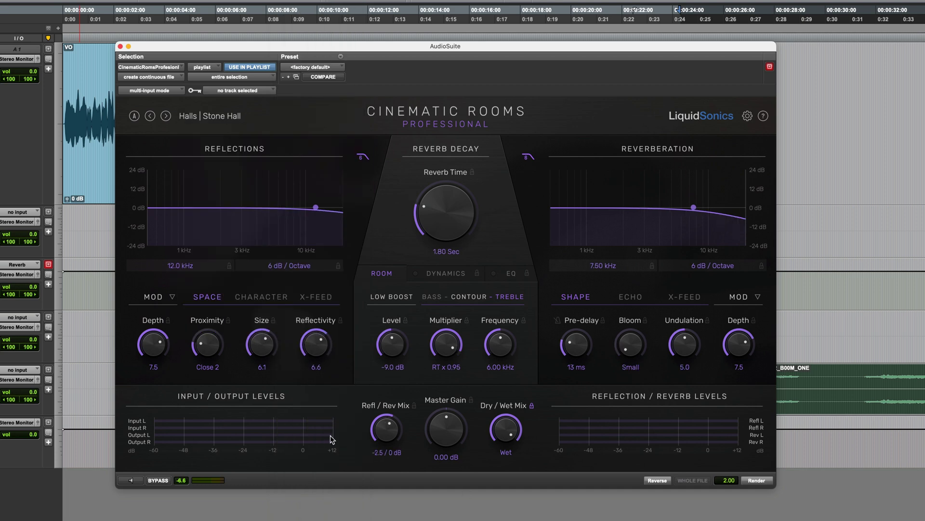
pyautogui.moveTo(507, 426); pyautogui.dragTo(481, 463)
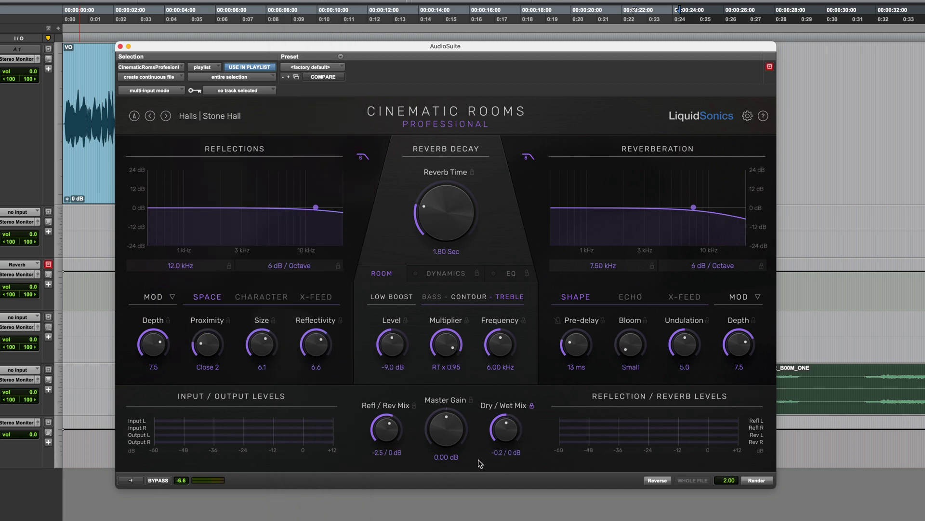
pyautogui.click(131, 481)
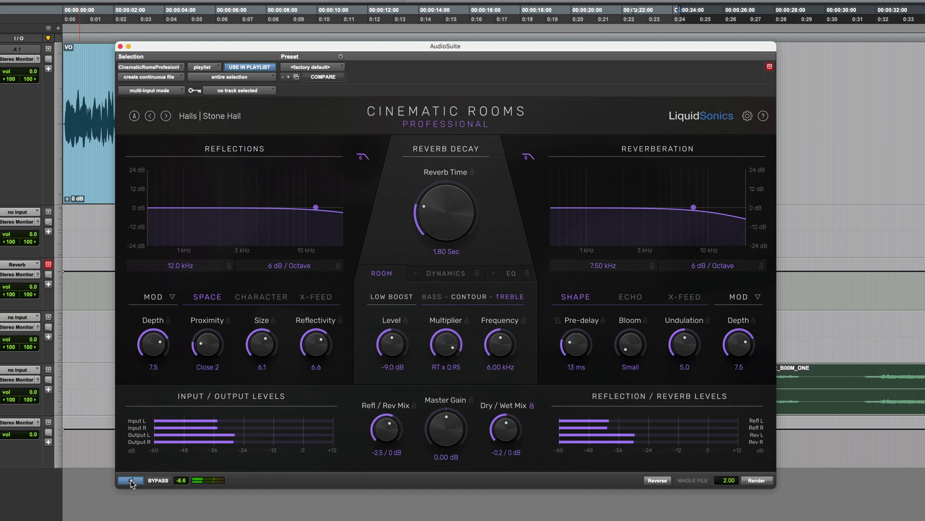
# Retune Stone Hall to Dry/Wet -3.2 dB, Reverb Time 3.99 Sec, Size 6.7, and preview again
pyautogui.click(131, 481)
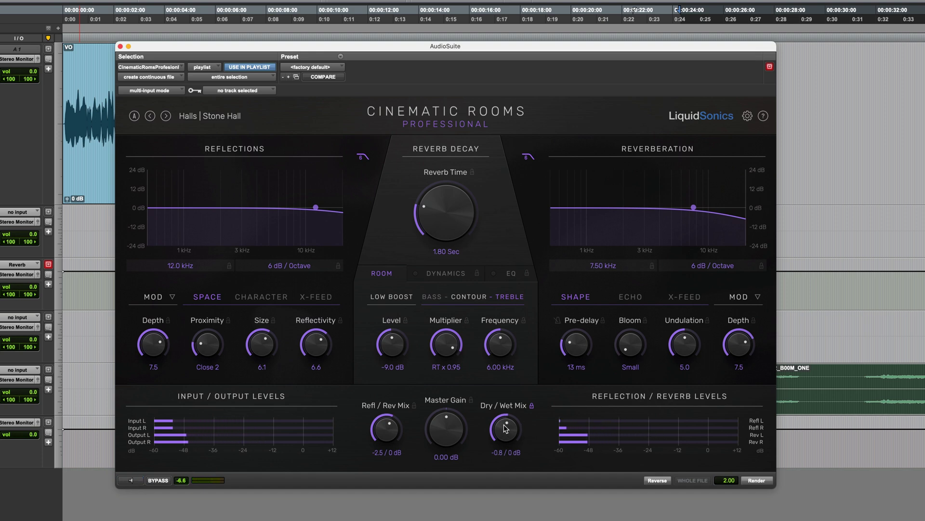
pyautogui.moveTo(505, 428); pyautogui.dragTo(506, 434)
pyautogui.moveTo(433, 216); pyautogui.dragTo(431, 200)
pyautogui.moveTo(254, 348); pyautogui.dragTo(255, 342)
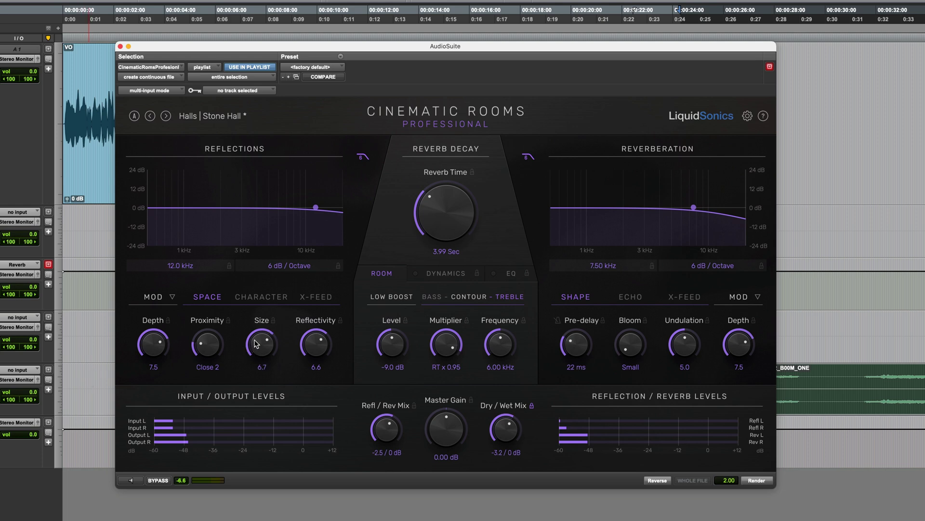
pyautogui.click(131, 480)
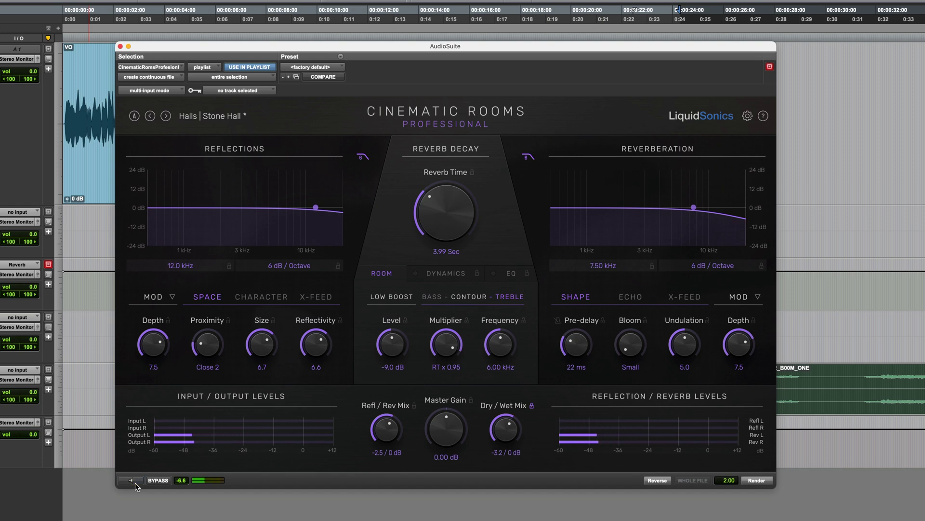
# Render the Cinematic Rooms reverb onto the monster clip, close the AudioSuite window, and return to the start
pyautogui.click(757, 480)
pyautogui.moveTo(123, 46); pyautogui.dragTo(125, 90)
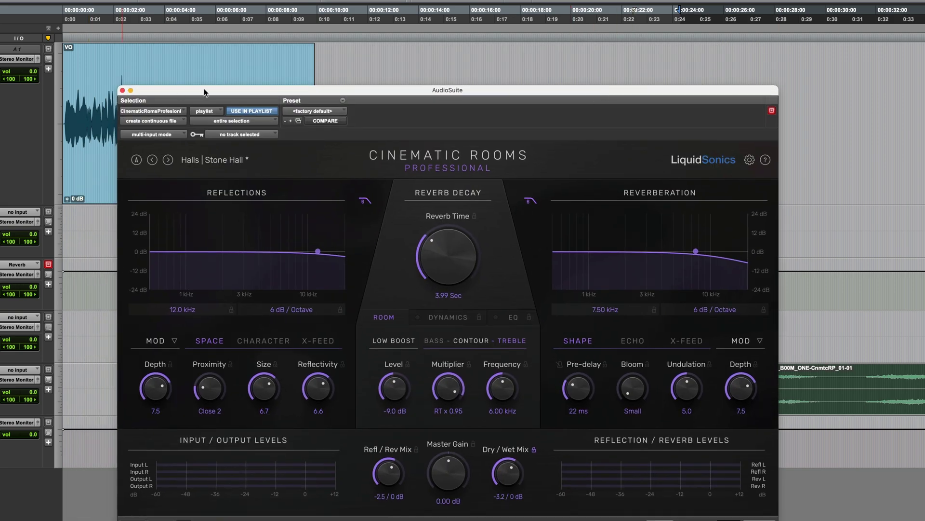
pyautogui.click(122, 90)
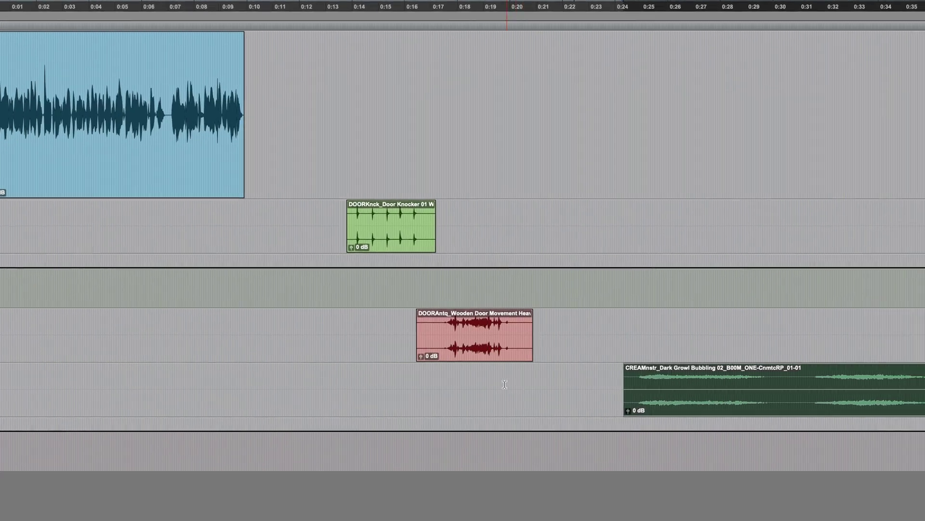
pyautogui.hscroll(5, 519, 379)
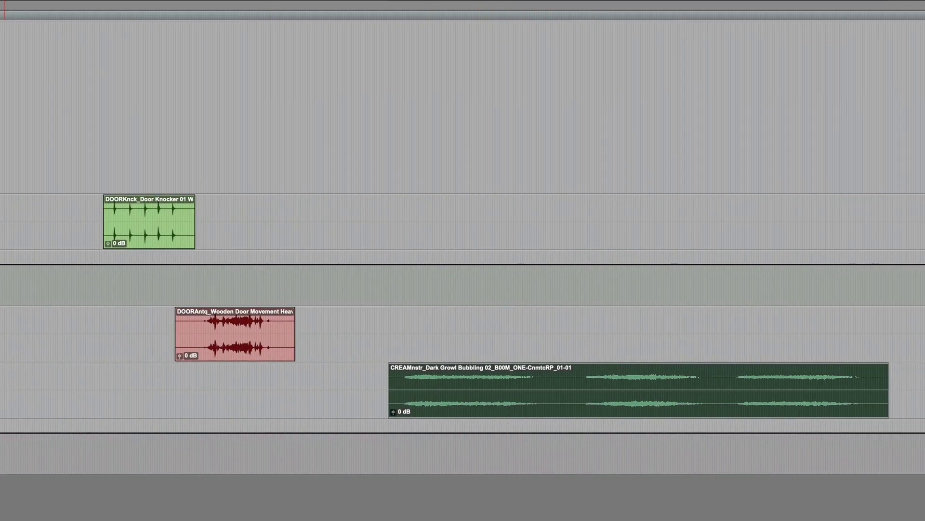
pyautogui.press('space')
pyautogui.press('space')
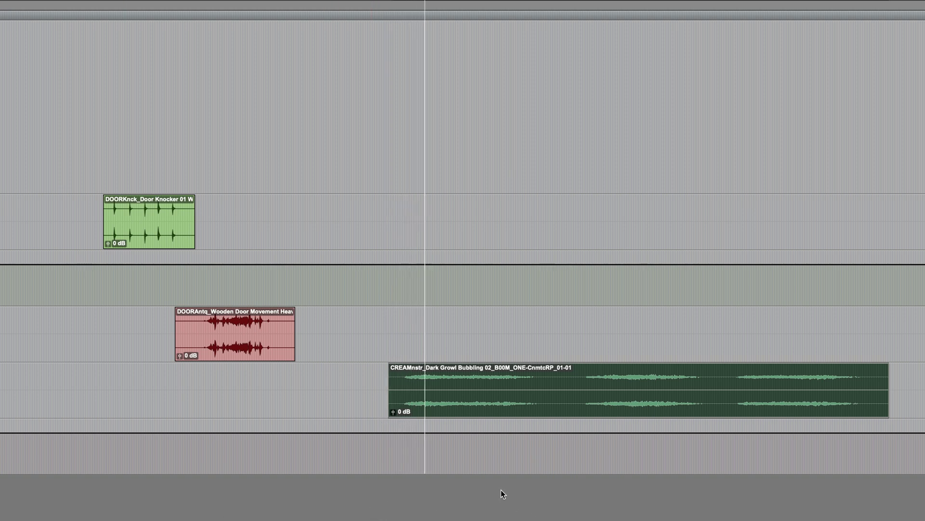